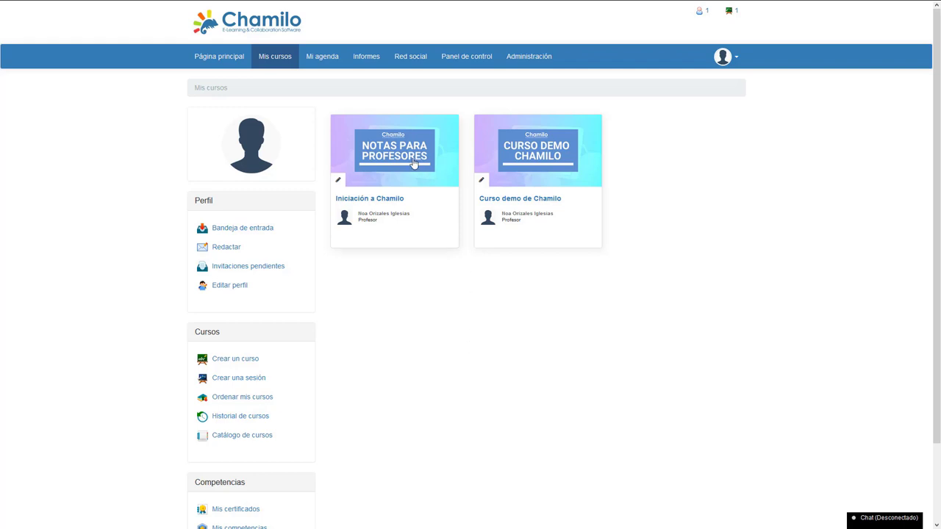
- Open Iniciación a Chamilo's Configuración del curso and expand the Acceso al curso section
click(371, 203)
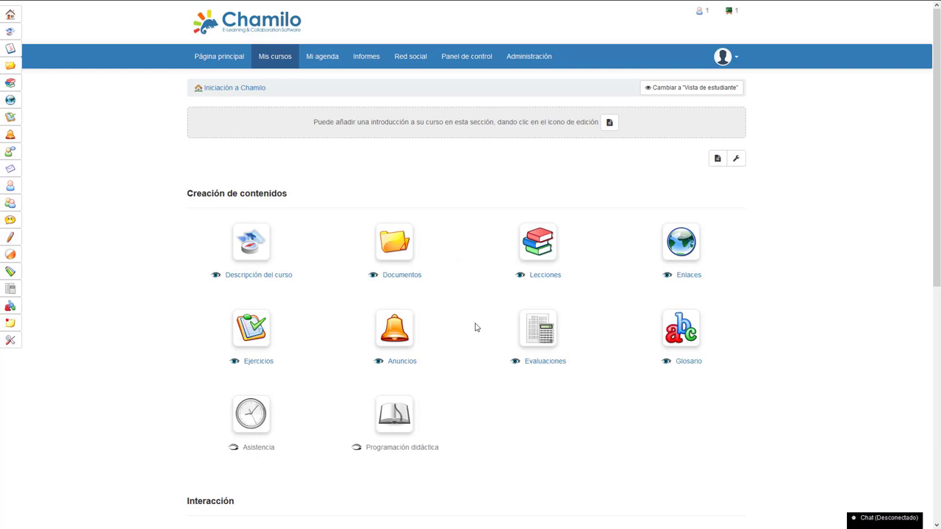
scroll(475, 333, down, 3)
scroll(475, 336, down, 2)
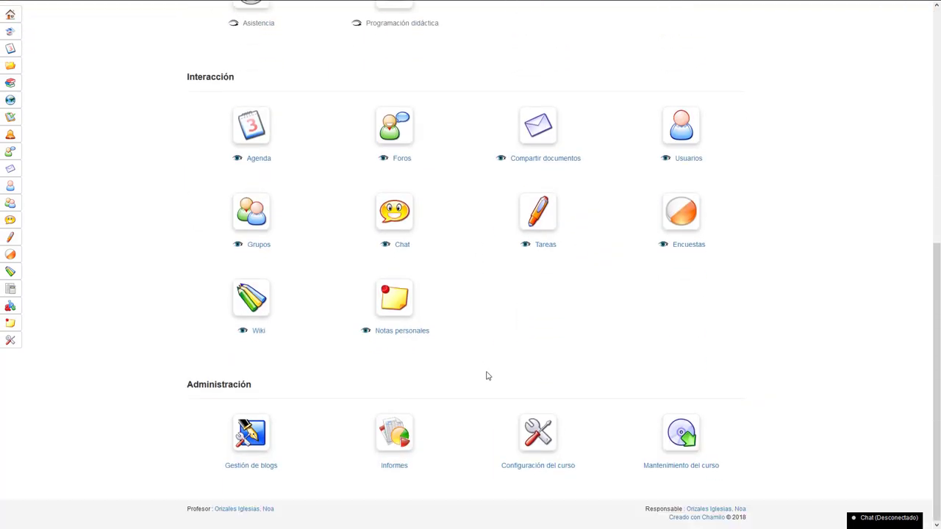
click(542, 439)
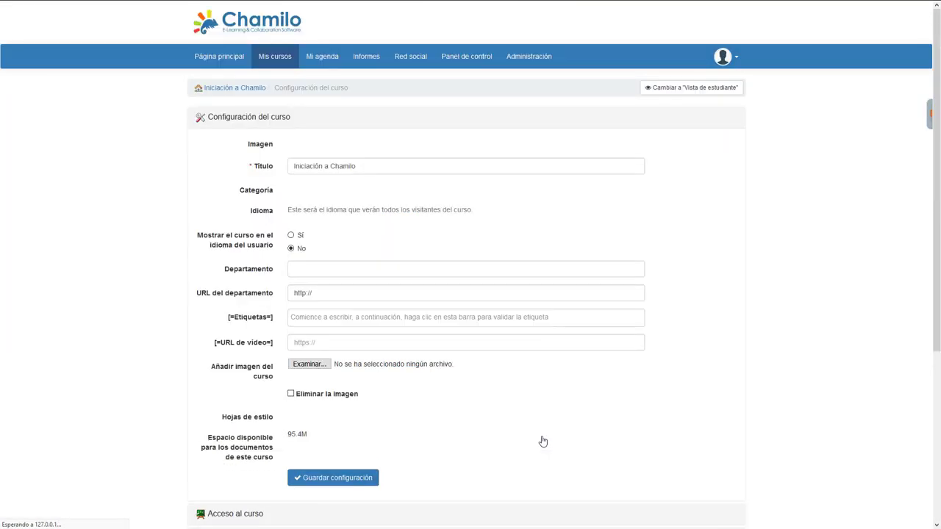
scroll(360, 360, down, 3)
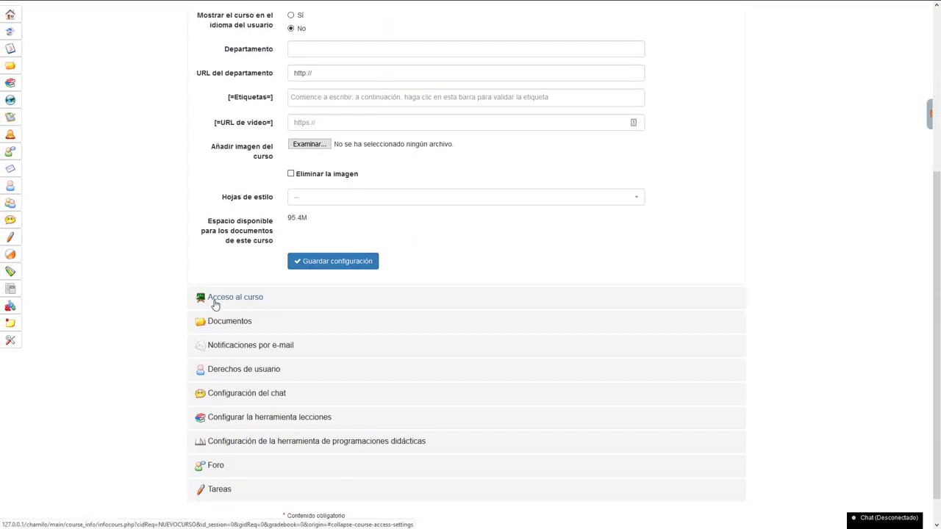
click(238, 301)
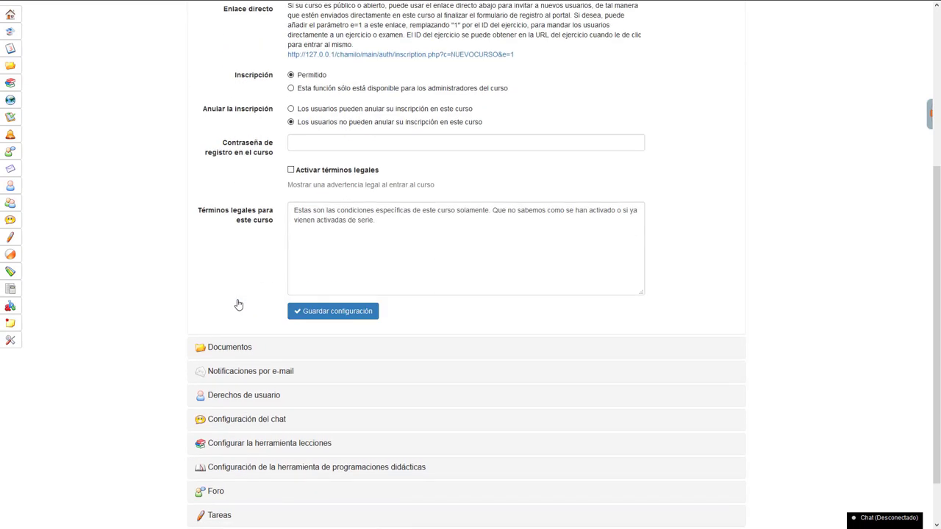
scroll(257, 265, up, 2)
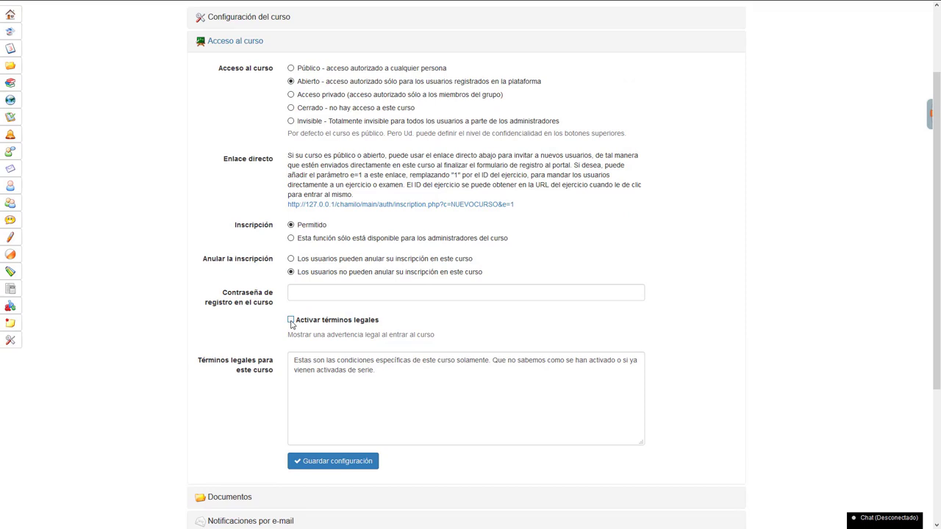
- Activate legal terms with the text 'Acepta estos términos legales antes de iniciar tu curso' and save
click(291, 322)
drag(388, 371, 257, 351)
text(Aquí)
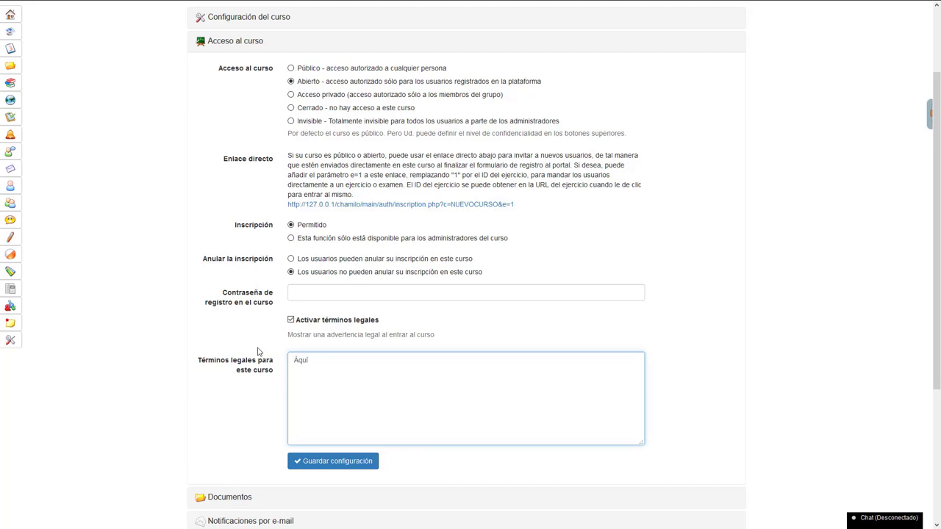
key(ctrl+a)
text(Acepta estos términos legales antes de inicia)
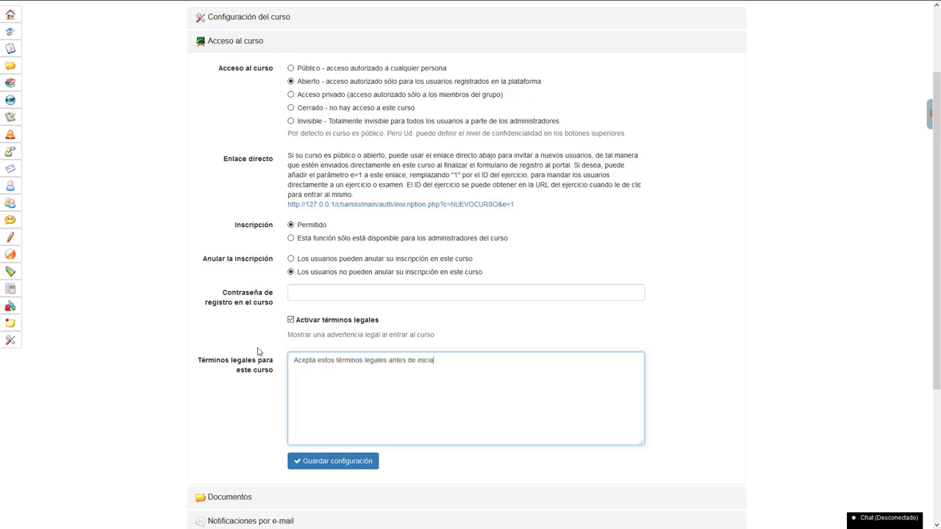
text(r tu curso.)
click(351, 462)
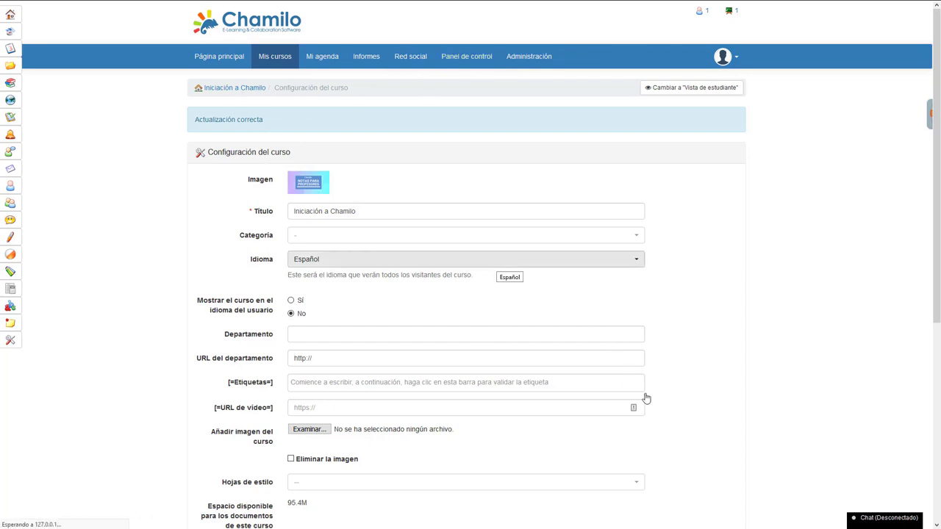
- Go to the course's Usuarios list and its enrol-students page
scroll(641, 364, down, 4)
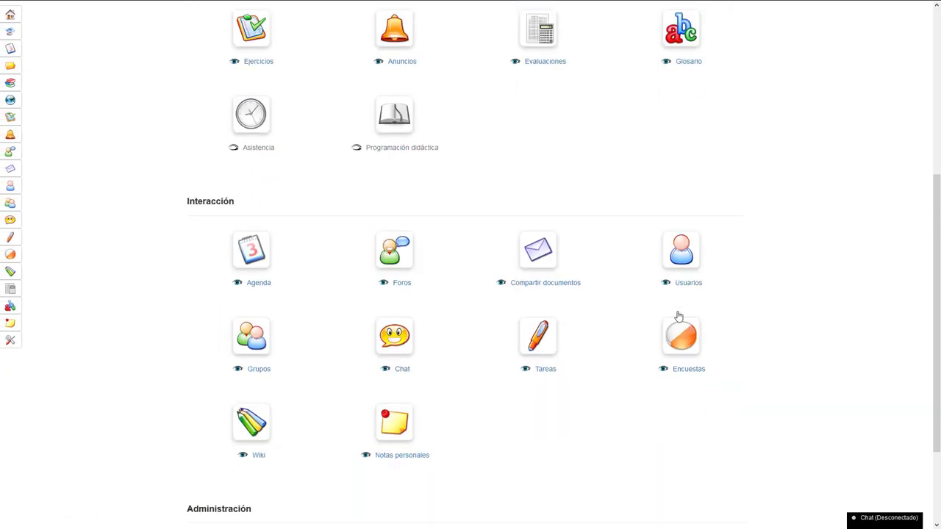
click(685, 257)
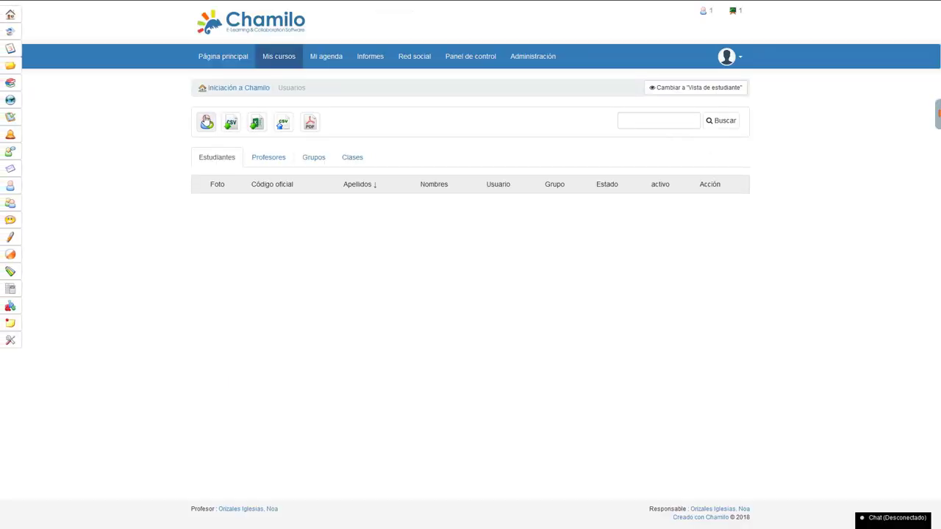
click(207, 121)
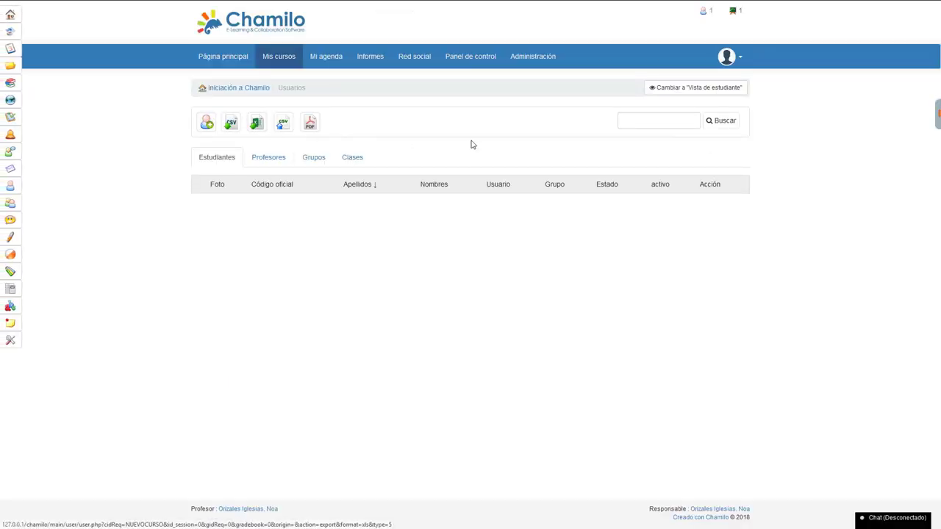
- Search for the demo student's username and enroll them in the course as Estudiante
click(629, 122)
click(629, 122)
text(rula)
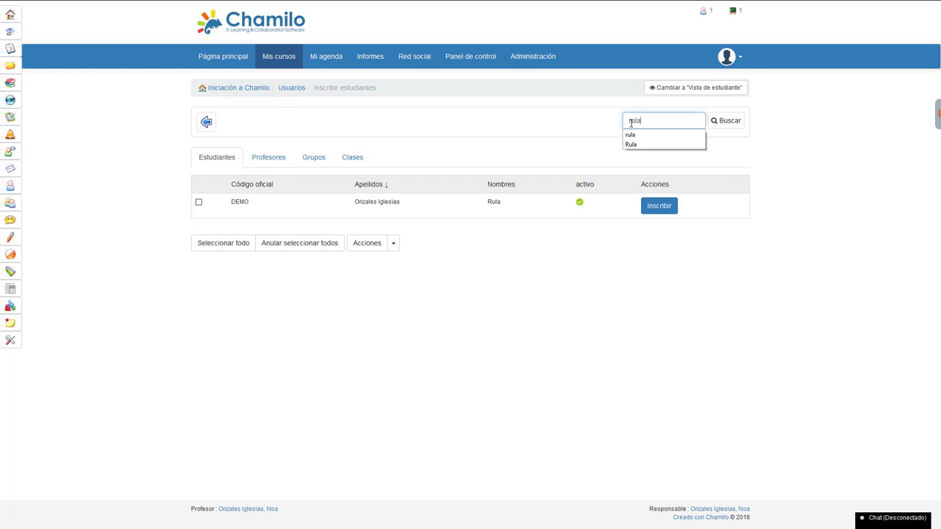
key(Return)
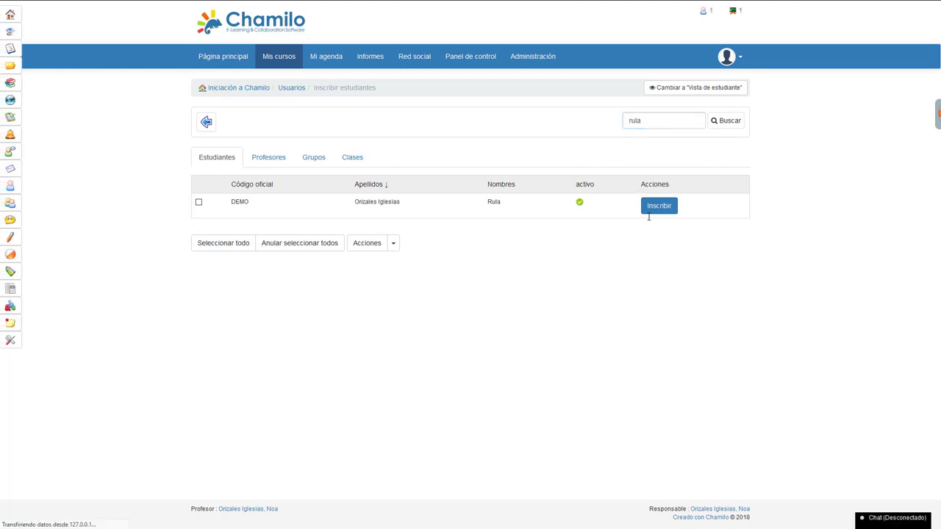
click(672, 209)
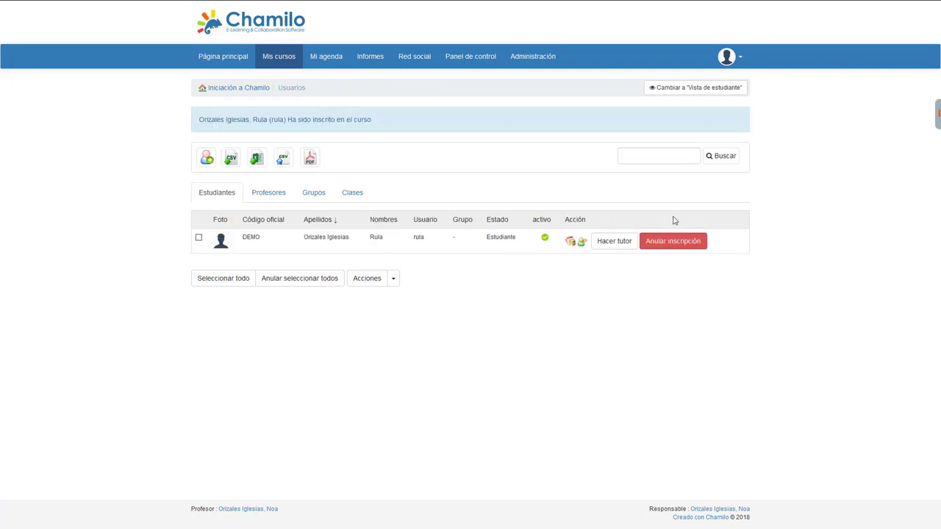
click(737, 57)
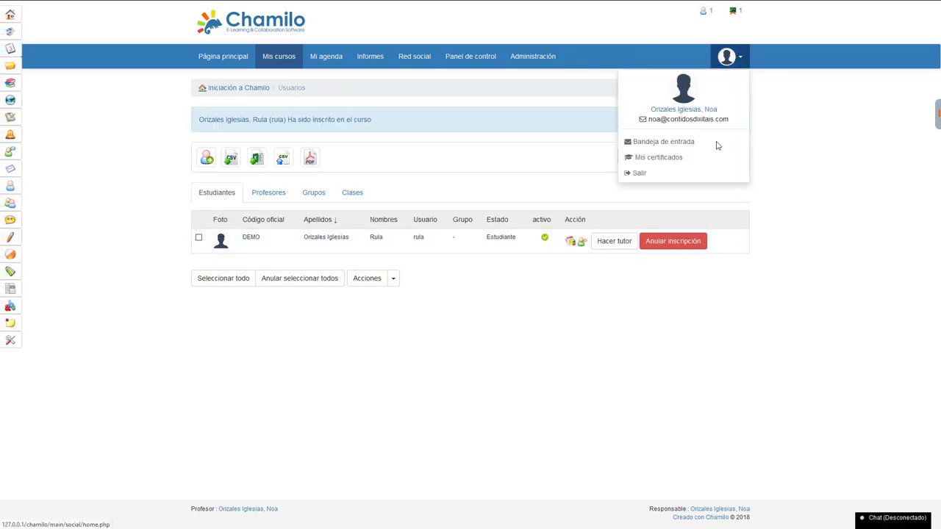
- Log out as teacher, sign in with the demo student's credentials, and decline password-save prompts
click(652, 174)
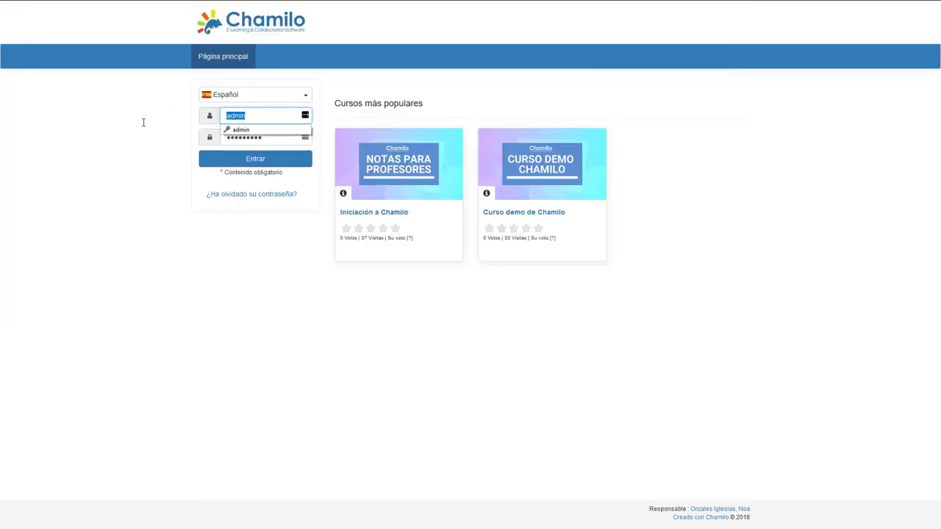
key(Tab)
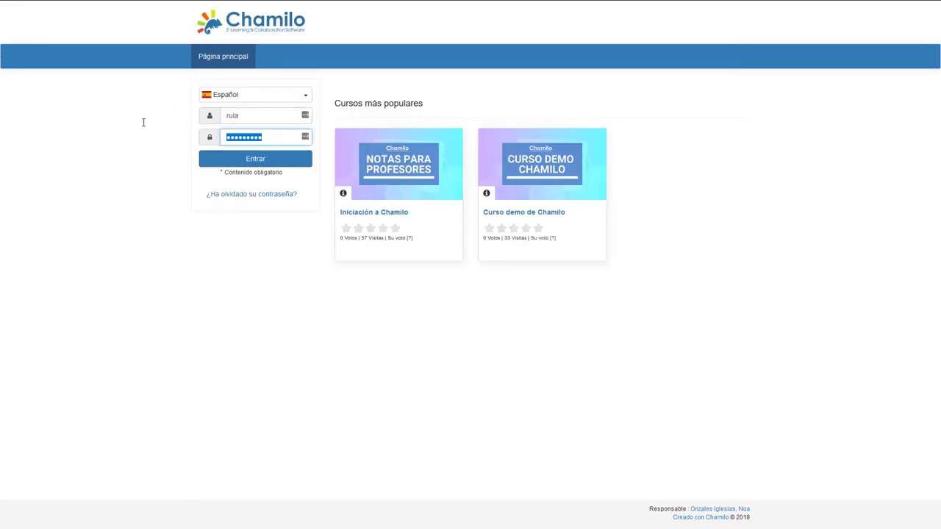
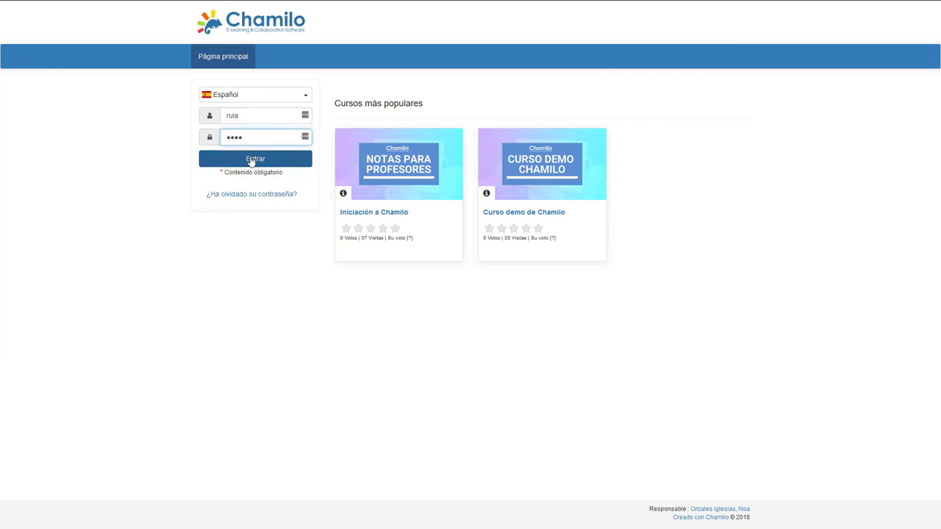
click(251, 161)
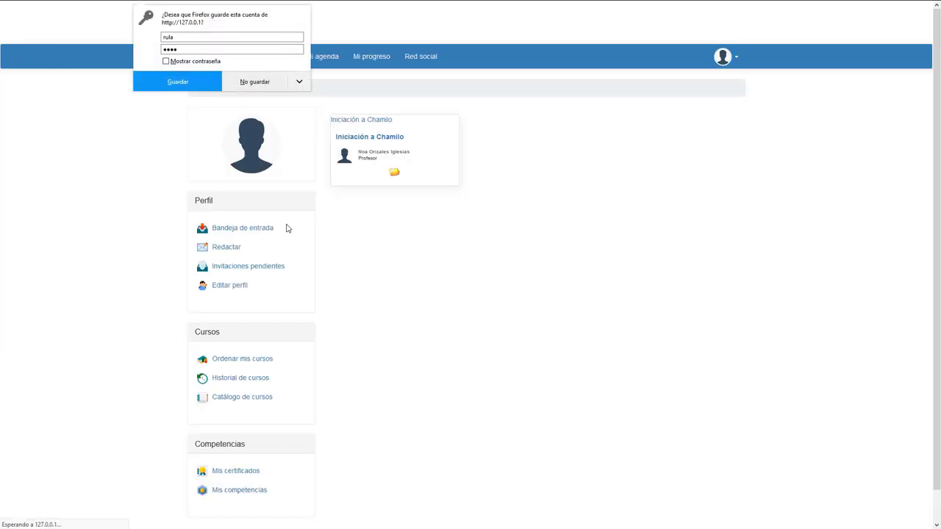
click(262, 83)
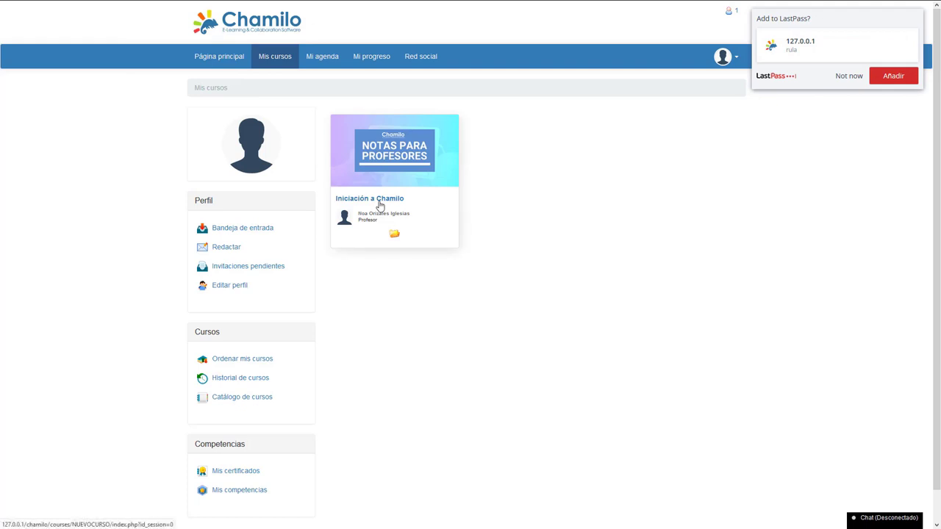
click(853, 76)
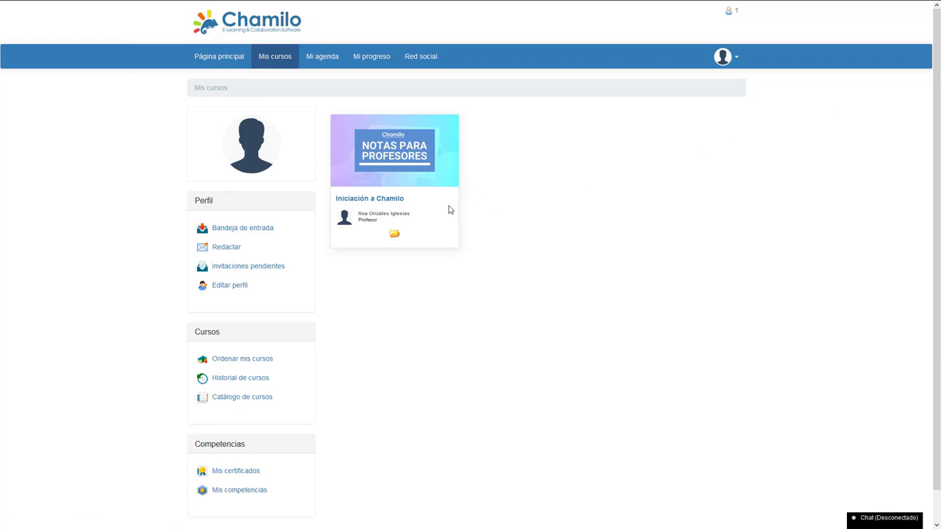
- Enter Iniciación a Chamilo as the student, tick Aceptar términos legales and confirm with Aceptar
click(359, 203)
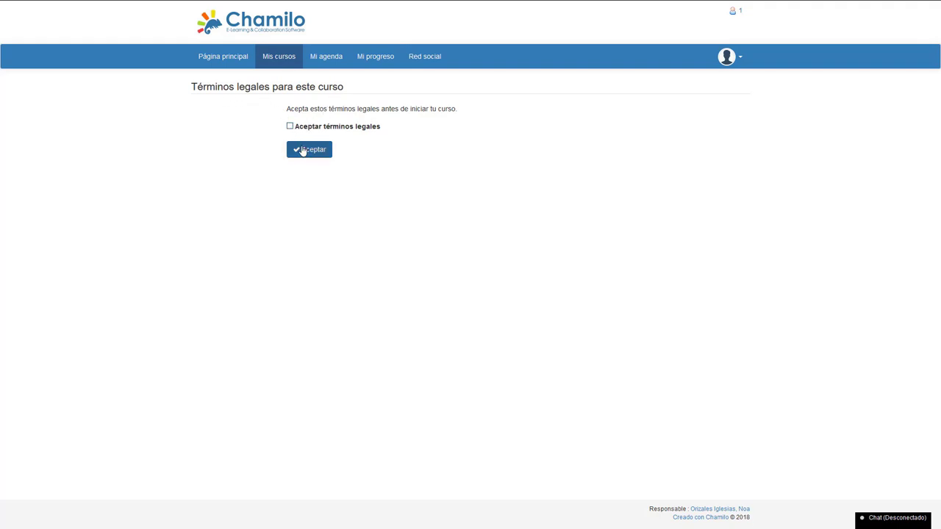
click(290, 127)
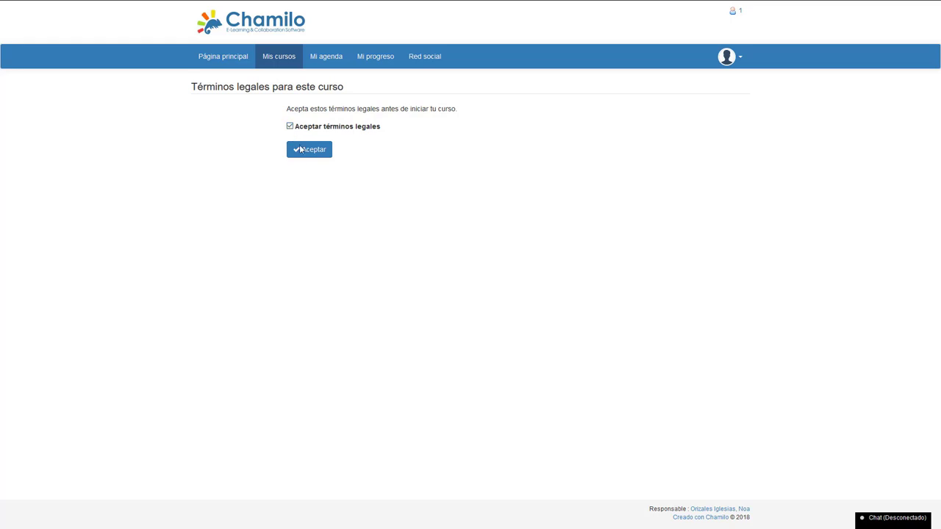
click(312, 153)
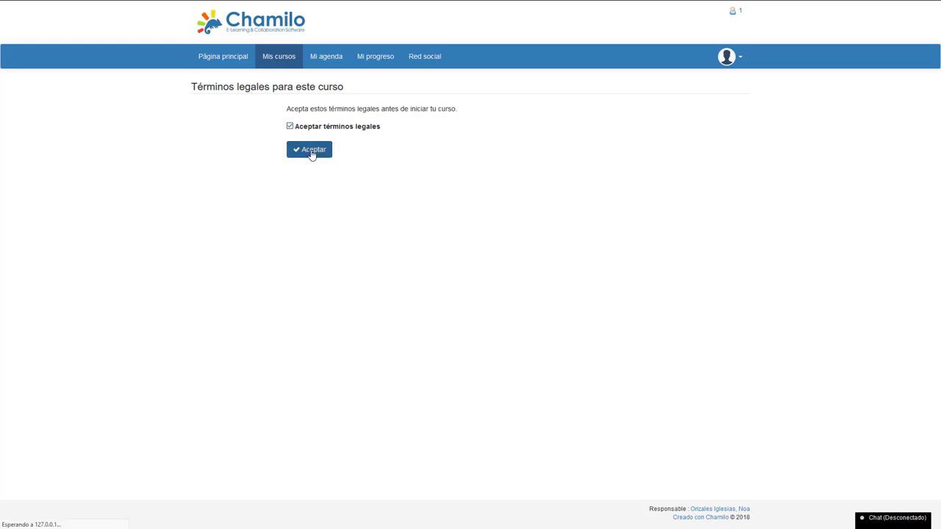